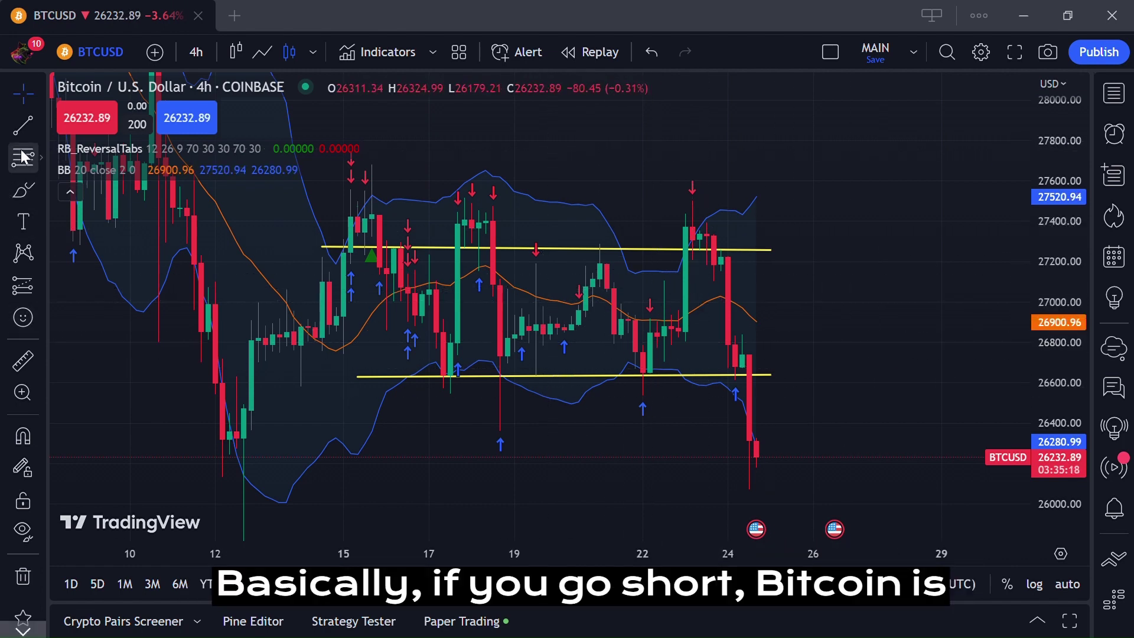
- Draw a yellow trend line from about 27,437 on 23 May down to about 26,237 on 25 May
{"action": "left_click", "coordinate": [21, 127]}
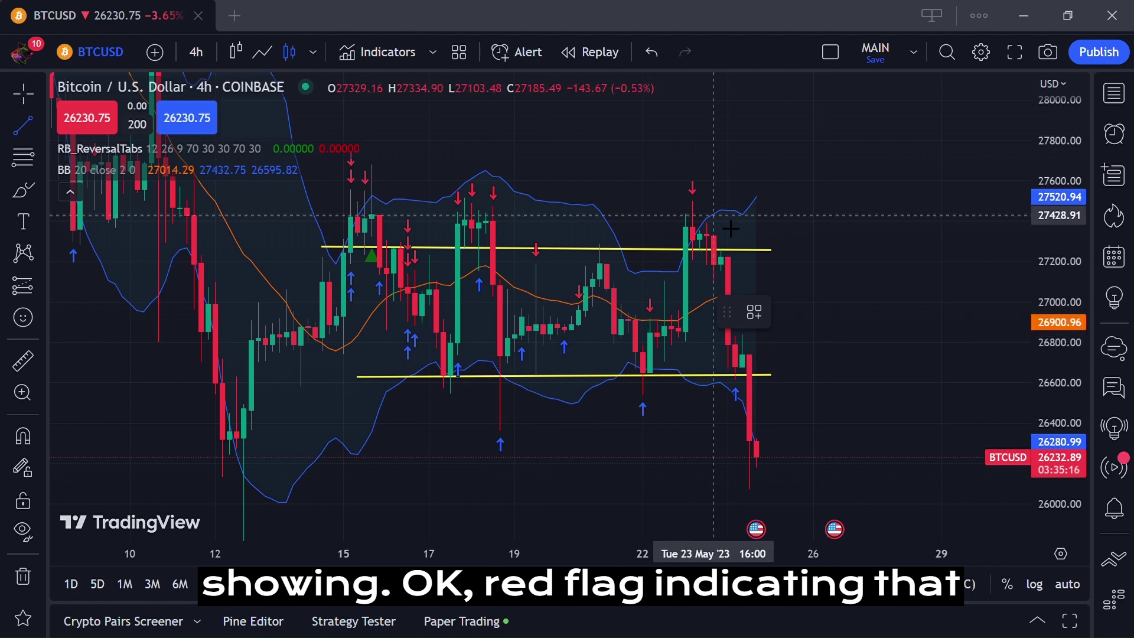
{"action": "left_click", "coordinate": [707, 213]}
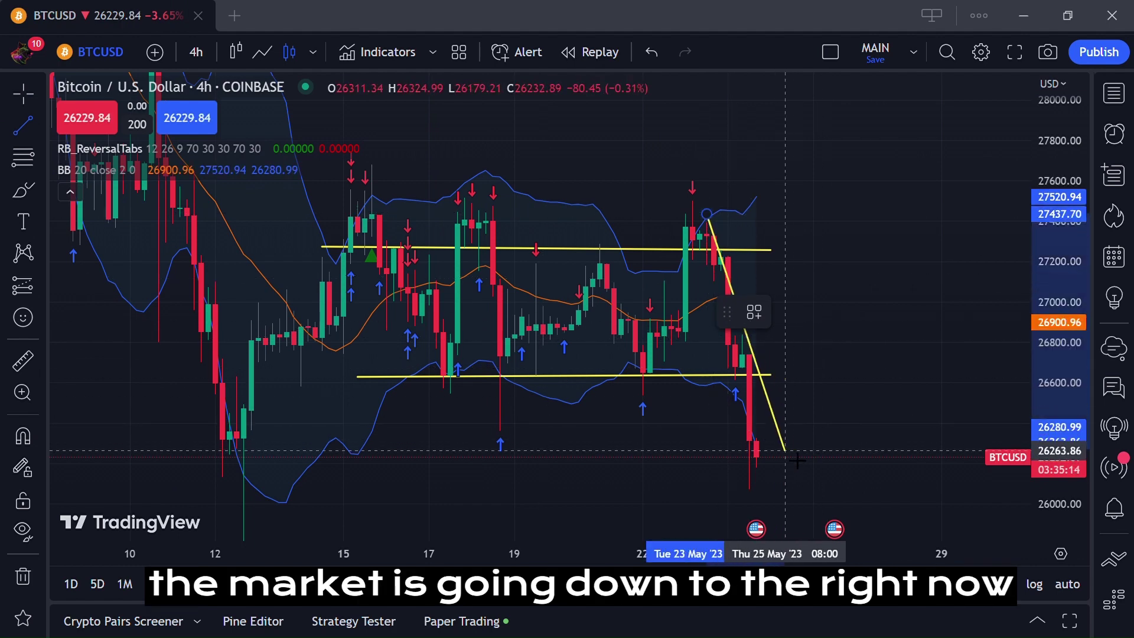
{"action": "left_click", "coordinate": [829, 341]}
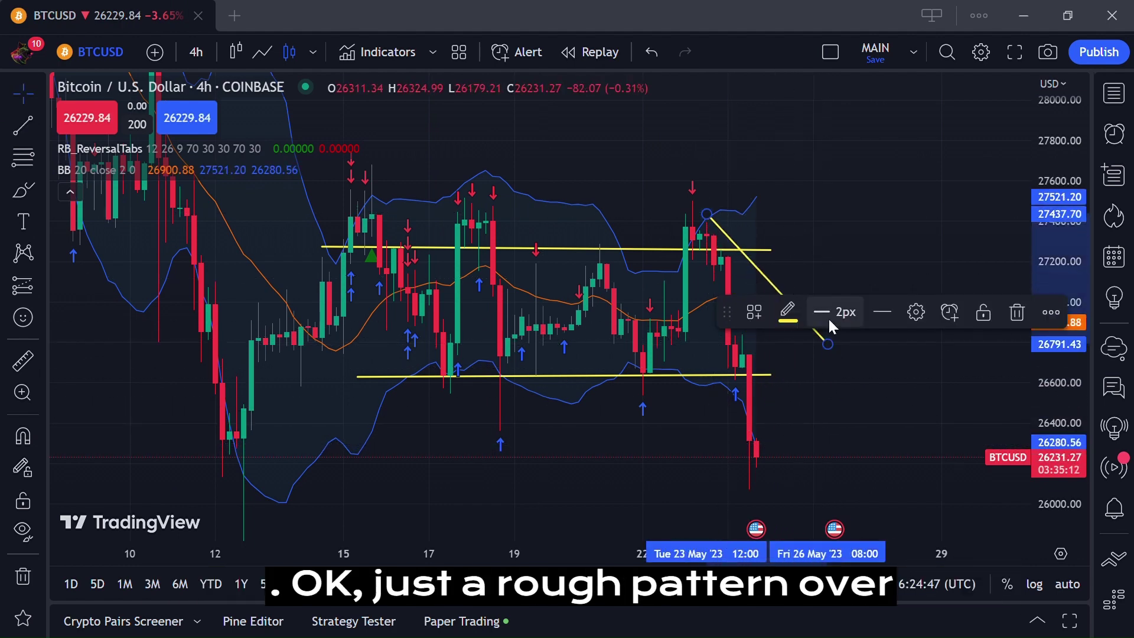
{"action": "left_click_drag", "start_coordinate": [826, 336], "coordinate": [787, 453]}
{"action": "left_click", "coordinate": [839, 209]}
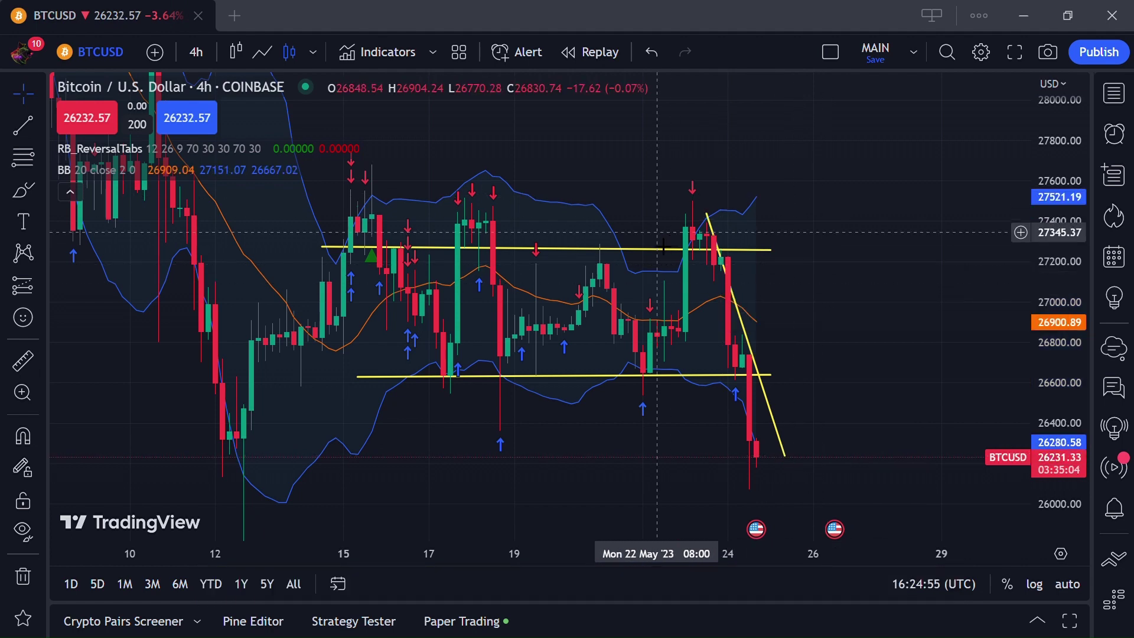
- Delete the descending trend line drawn over the latest sell-off
{"action": "left_click", "coordinate": [721, 242]}
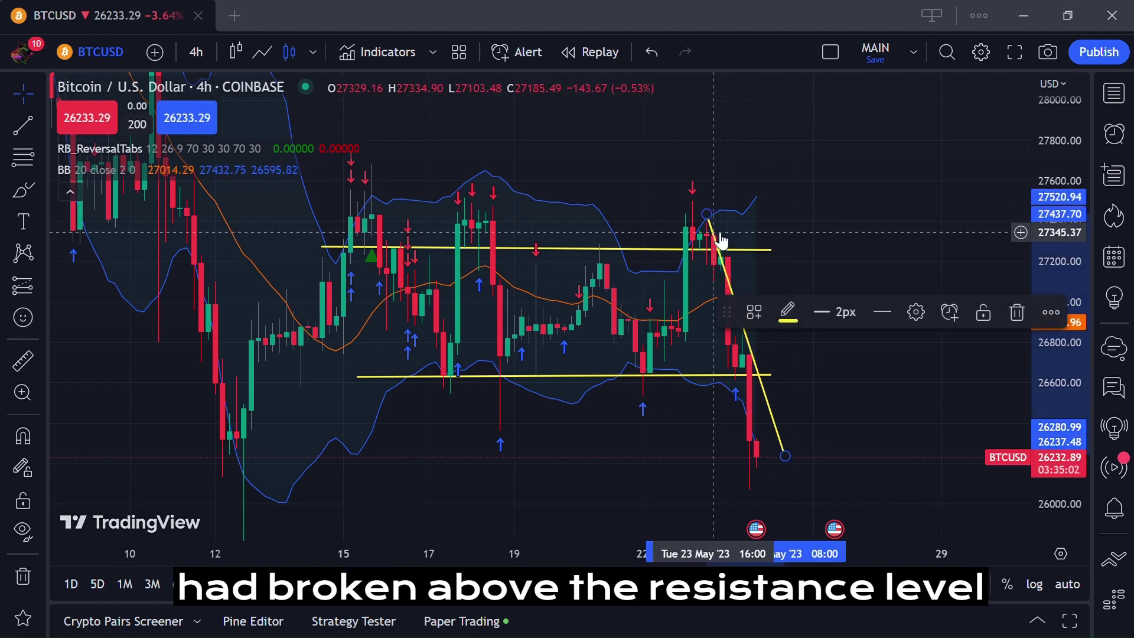
{"action": "key", "text": "Delete"}
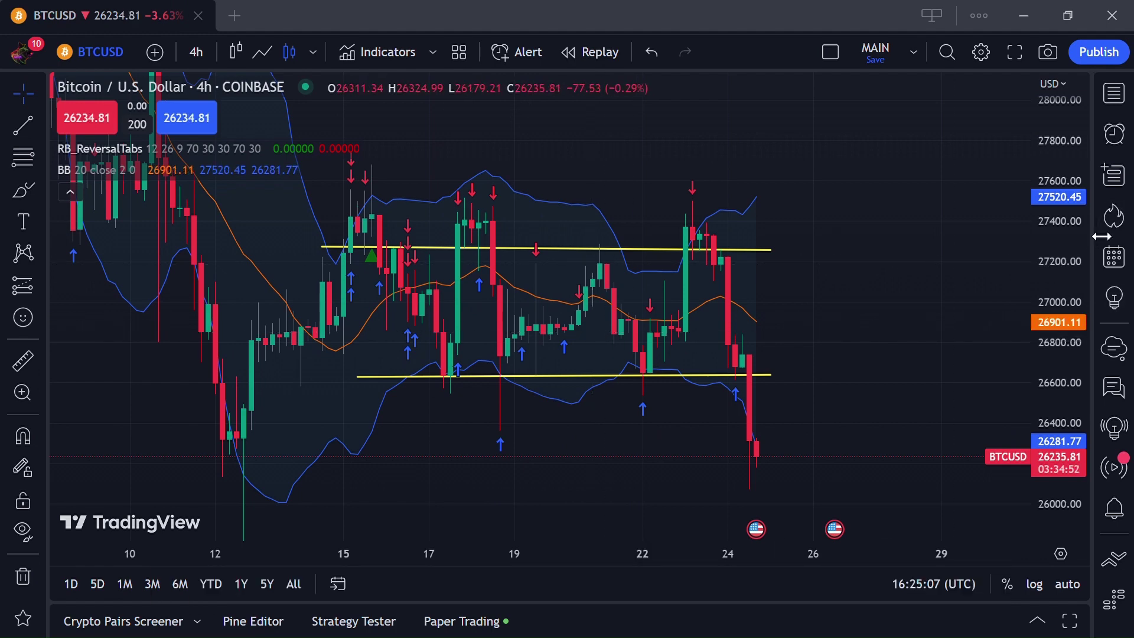
- Examine the recent Bitcoin candles against the two yellow range lines and the Bollinger Bands at several price scales
{"action": "left_click_drag", "start_coordinate": [1078, 298], "coordinate": [1069, 283]}
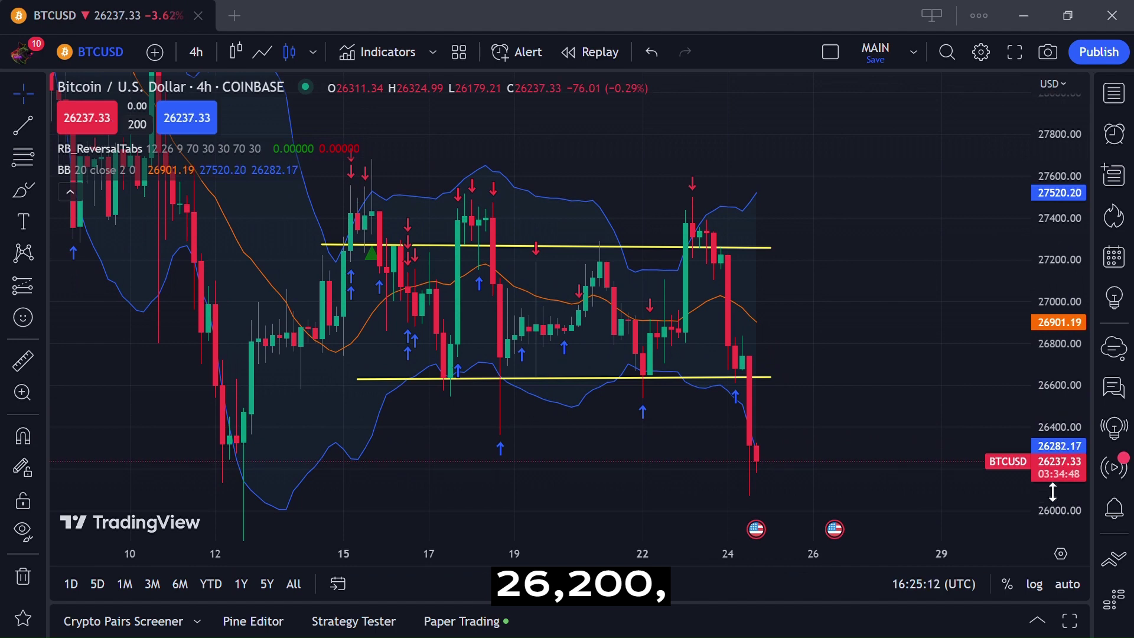
{"action": "left_click_drag", "start_coordinate": [1067, 252], "coordinate": [1041, 381]}
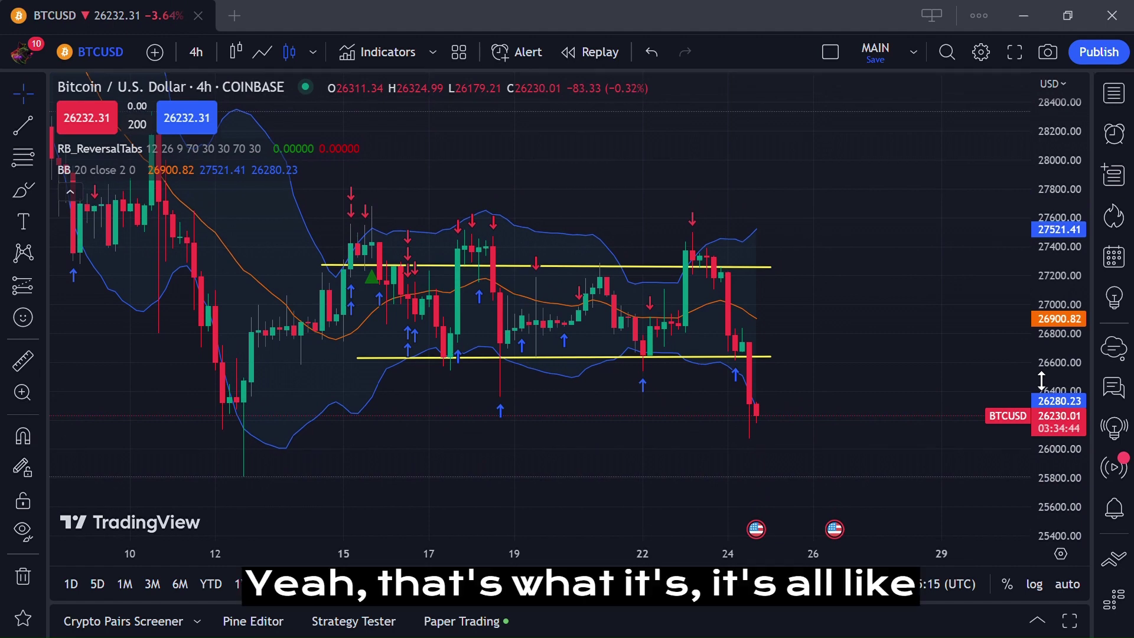
{"action": "left_click_drag", "start_coordinate": [1080, 214], "coordinate": [1033, 326]}
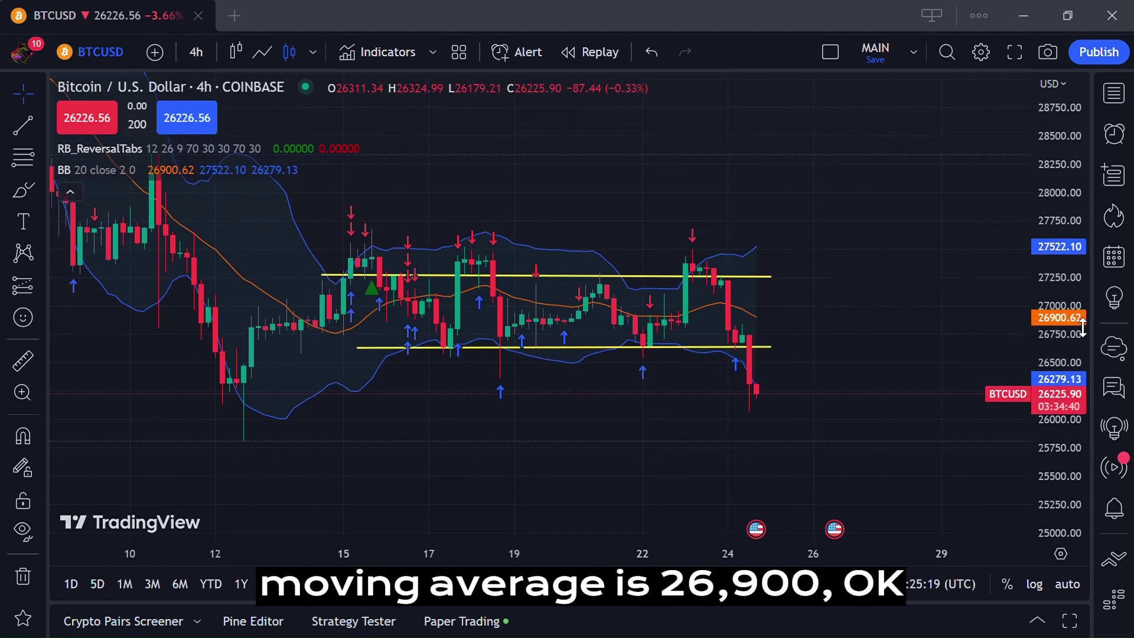
{"action": "left_click_drag", "start_coordinate": [1051, 273], "coordinate": [1061, 291]}
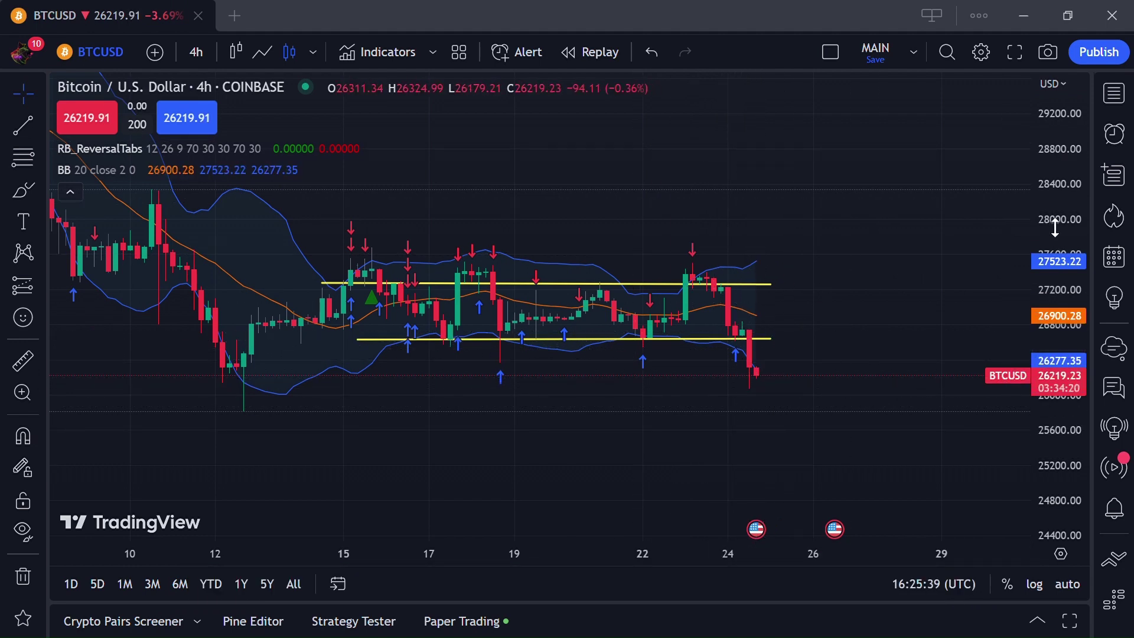
{"action": "left_click_drag", "start_coordinate": [1057, 226], "coordinate": [1078, 117]}
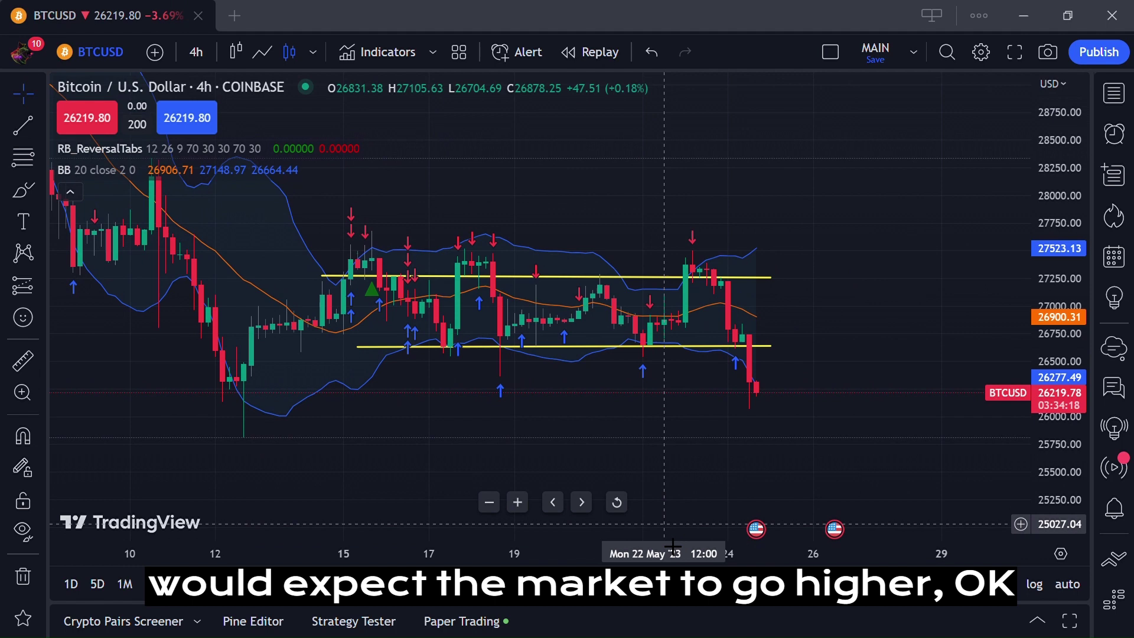
{"action": "left_click_drag", "start_coordinate": [645, 553], "coordinate": [683, 553]}
{"action": "left_click_drag", "start_coordinate": [1062, 212], "coordinate": [1074, 54]}
{"action": "left_click_drag", "start_coordinate": [882, 206], "coordinate": [814, 220]}
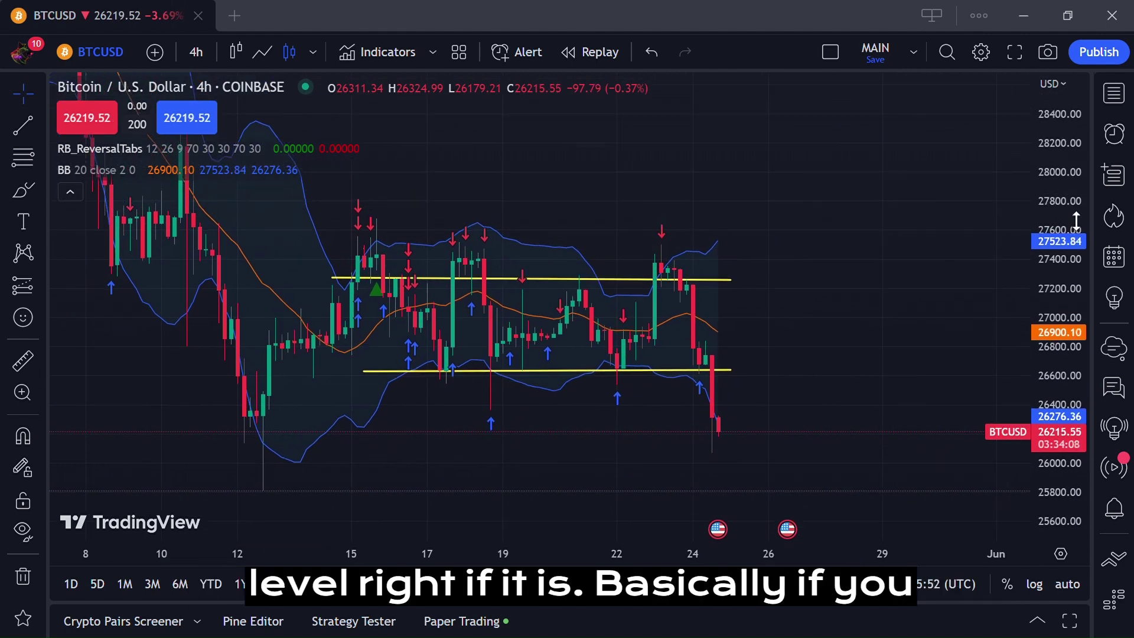
- Examine the wider Bitcoin price history back to April, comparing earlier swings and reversal signals with the current range
{"action": "left_click_drag", "start_coordinate": [1041, 179], "coordinate": [1069, 372]}
{"action": "left_click_drag", "start_coordinate": [593, 563], "coordinate": [821, 546]}
{"action": "left_click_drag", "start_coordinate": [1057, 236], "coordinate": [1074, 88]}
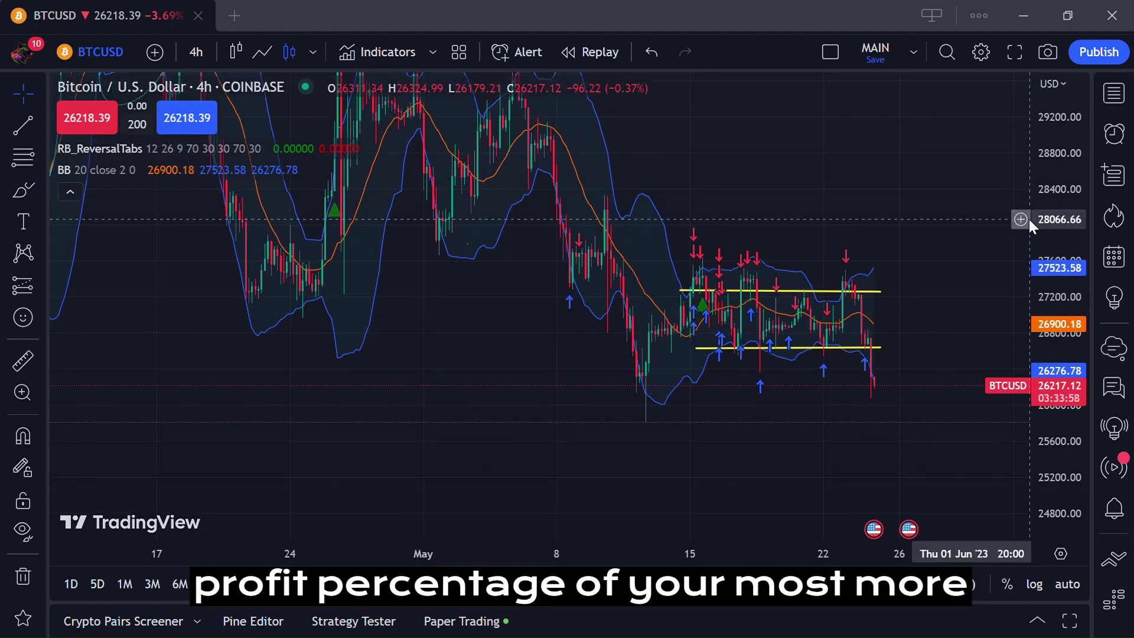
{"action": "left_click_drag", "start_coordinate": [1059, 225], "coordinate": [1083, 175]}
{"action": "left_click_drag", "start_coordinate": [843, 564], "coordinate": [671, 555]}
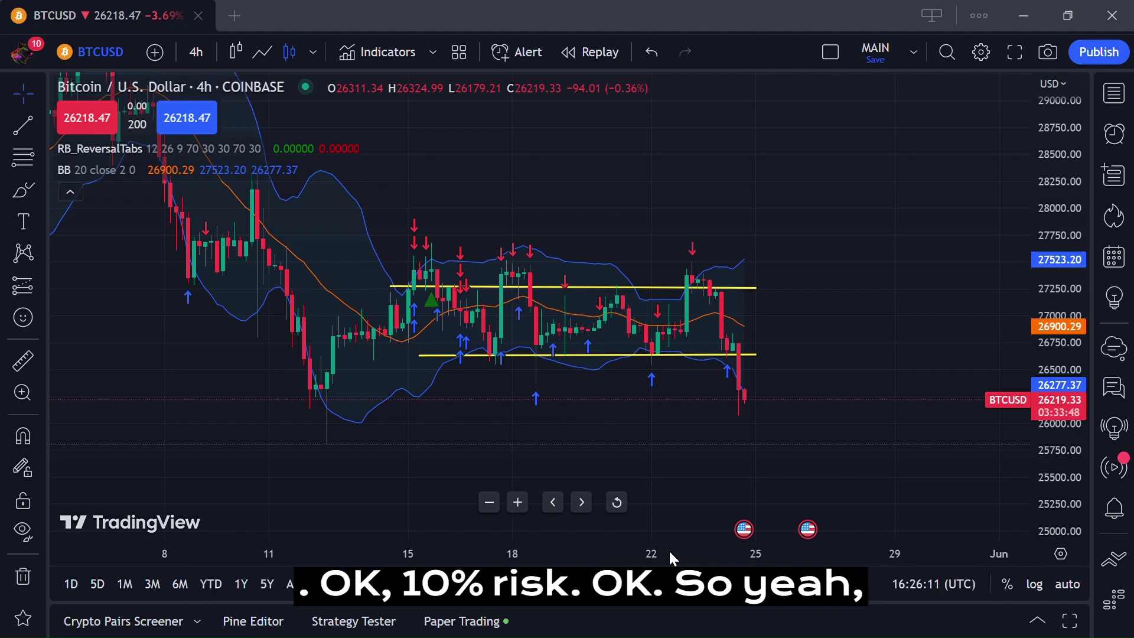
{"action": "left_click_drag", "start_coordinate": [593, 233], "coordinate": [707, 315]}
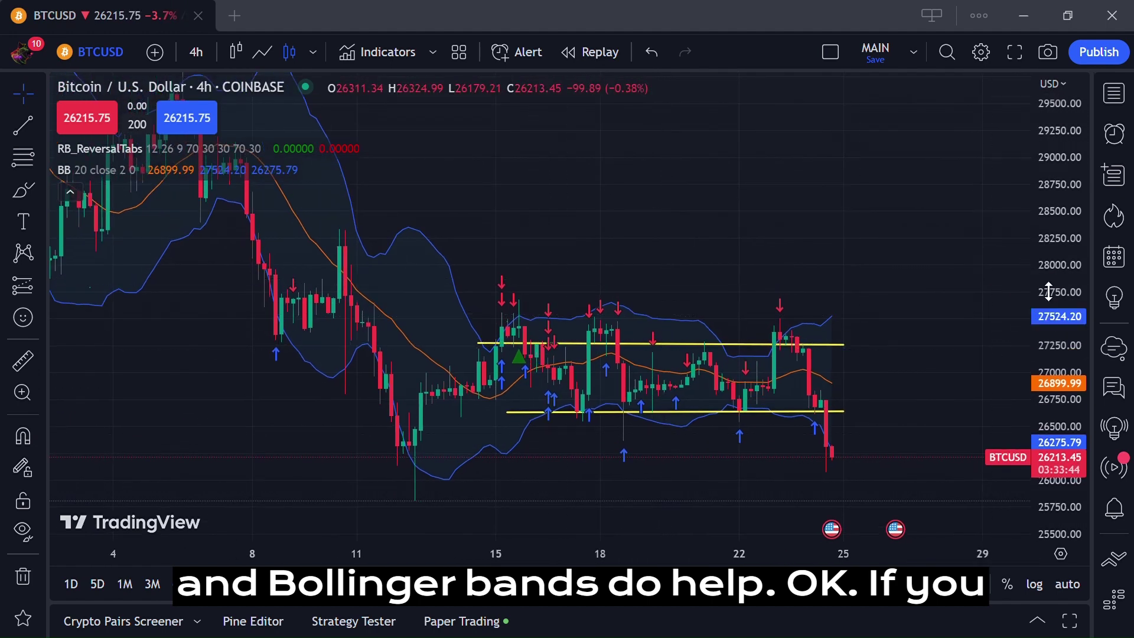
{"action": "left_click_drag", "start_coordinate": [1055, 338], "coordinate": [1055, 402]}
{"action": "left_click_drag", "start_coordinate": [642, 547], "coordinate": [854, 567]}
{"action": "left_click_drag", "start_coordinate": [1048, 261], "coordinate": [1052, 305]}
- Mark the chart around the late-May range with freehand Brush strokes and remove them again
{"action": "left_click", "coordinate": [21, 222]}
{"action": "left_click", "coordinate": [25, 191]}
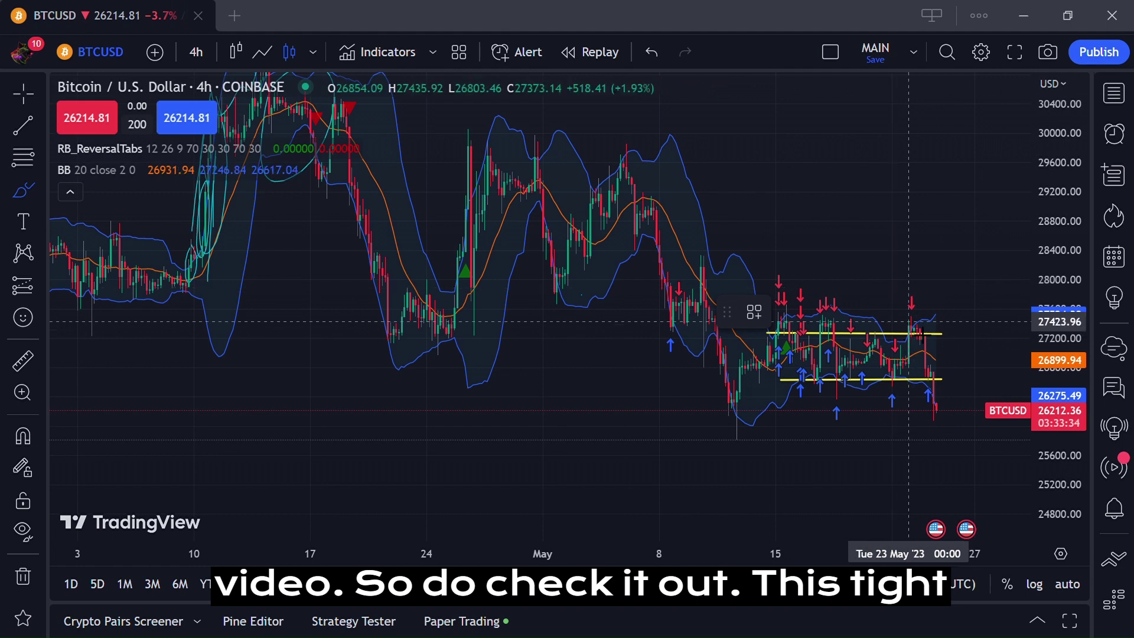
{"action": "left_click", "coordinate": [903, 321]}
{"action": "mouse_move", "coordinate": [890, 327]}
{"action": "left_mouse_down"}
{"action": "mouse_move", "coordinate": [869, 349]}
{"action": "mouse_move", "coordinate": [909, 405]}
{"action": "mouse_move", "coordinate": [887, 323]}
{"action": "left_mouse_up"}
{"action": "key", "text": "ctrl+z"}
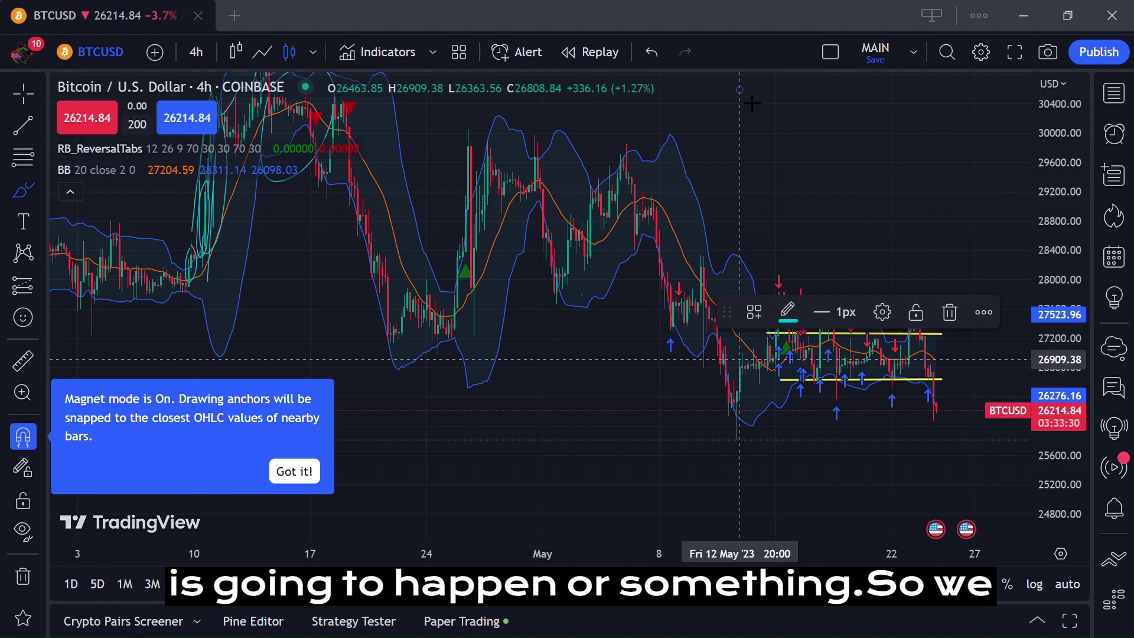
{"action": "left_click", "coordinate": [950, 312]}
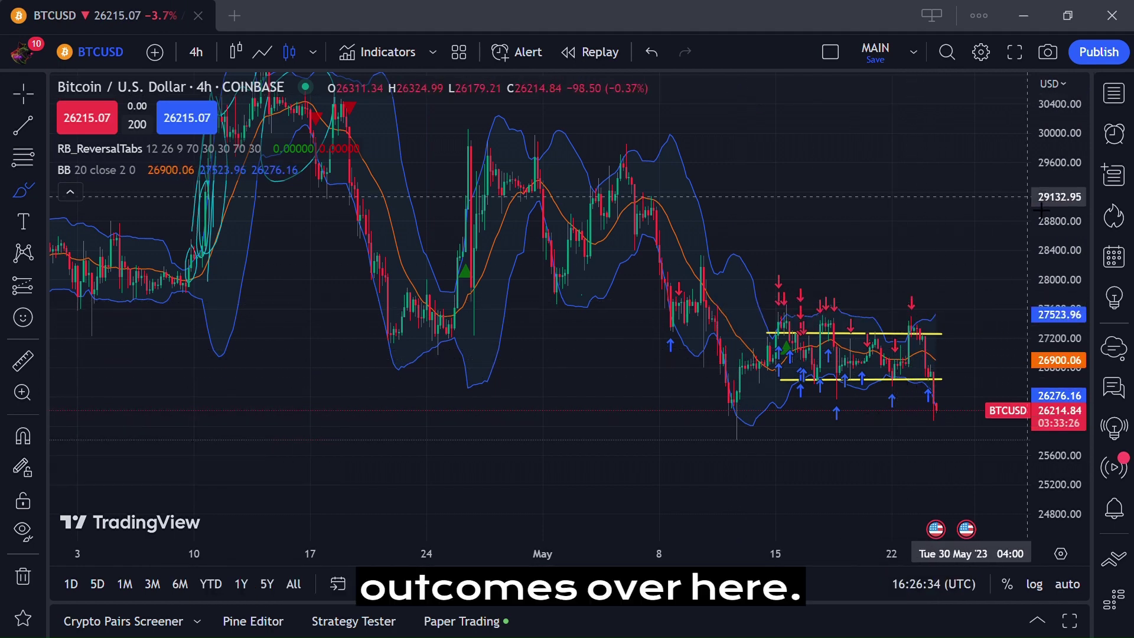
- Circle the price peak just before 8 May with the Brush and undo the freehand strokes
{"action": "left_click_drag", "start_coordinate": [1028, 200], "coordinate": [1036, 281]}
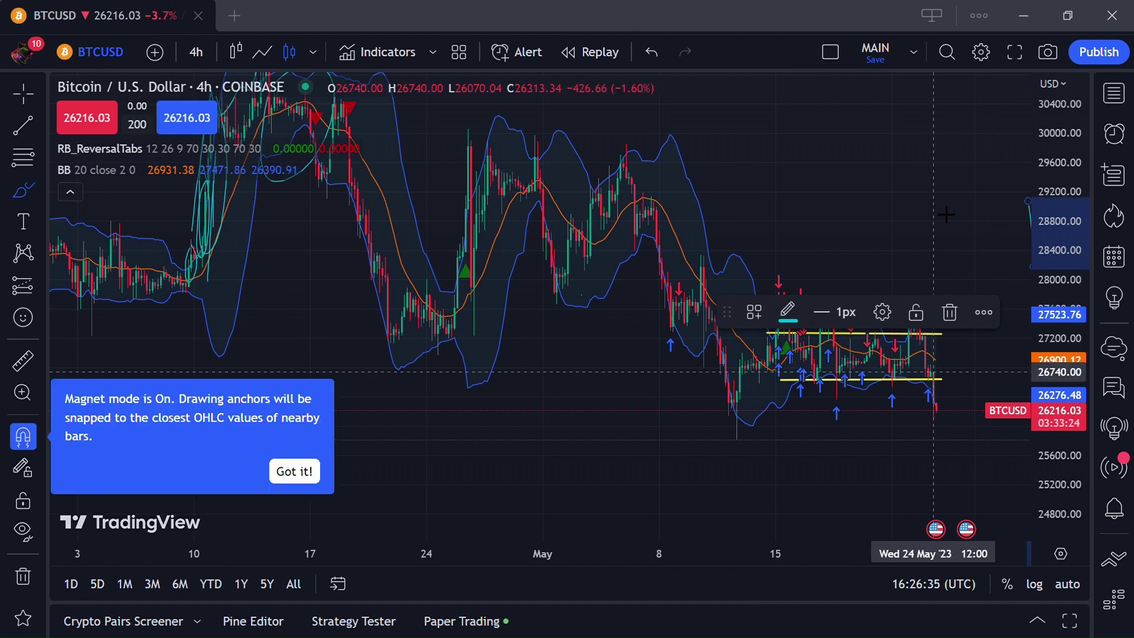
{"action": "key", "text": "ctrl+z"}
{"action": "left_click_drag", "start_coordinate": [1071, 262], "coordinate": [1072, 361]}
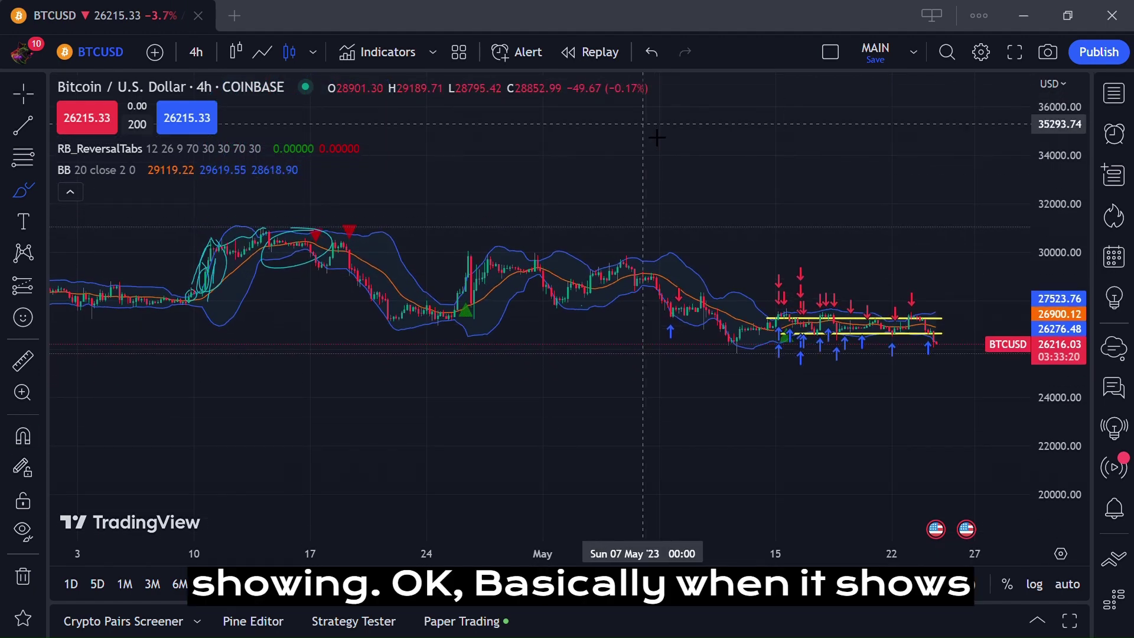
{"action": "left_click_drag", "start_coordinate": [647, 250], "coordinate": [609, 290]}
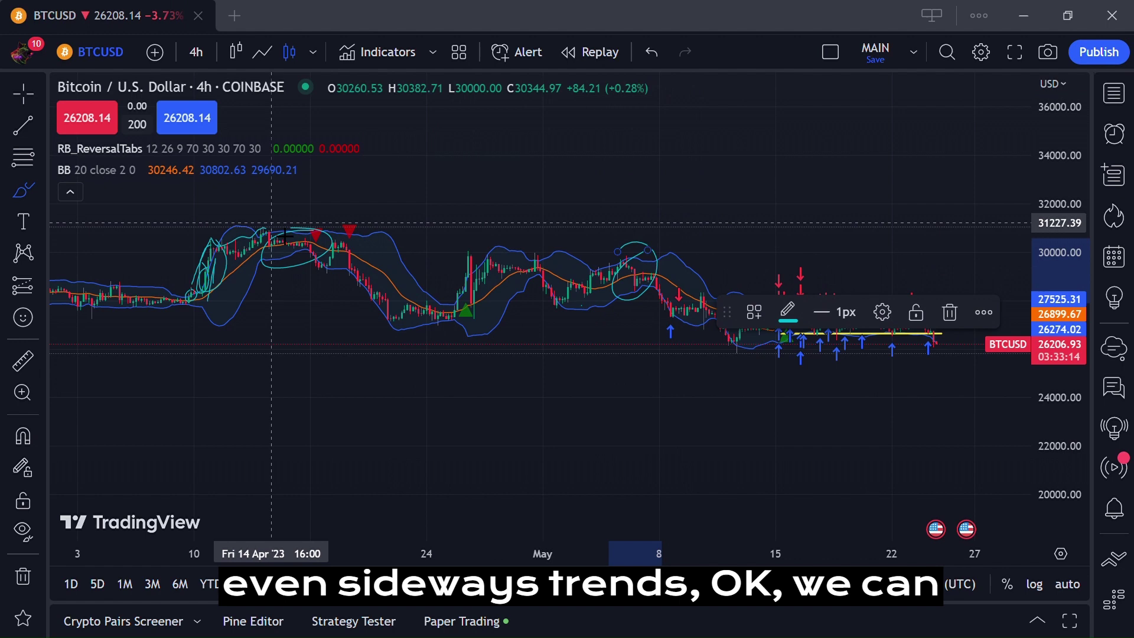
{"action": "key", "text": "ctrl+z"}
{"action": "key", "text": "ctrl+z"}
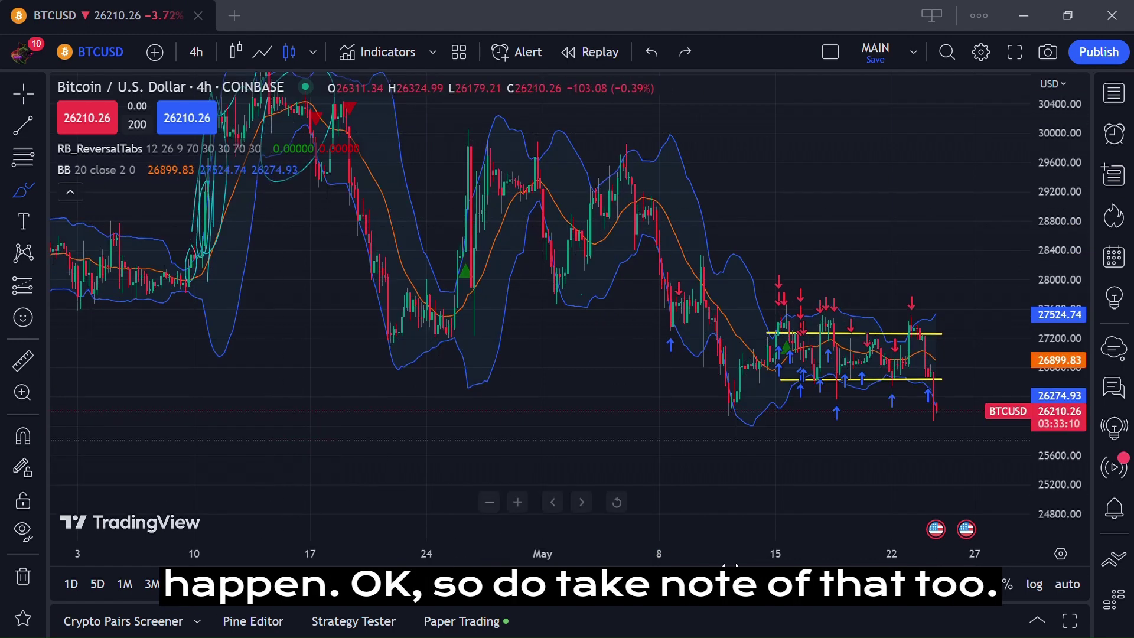
- Undo the freehand Brush stroke beside the 24 May candles
{"action": "left_click_drag", "start_coordinate": [733, 560], "coordinate": [508, 558]}
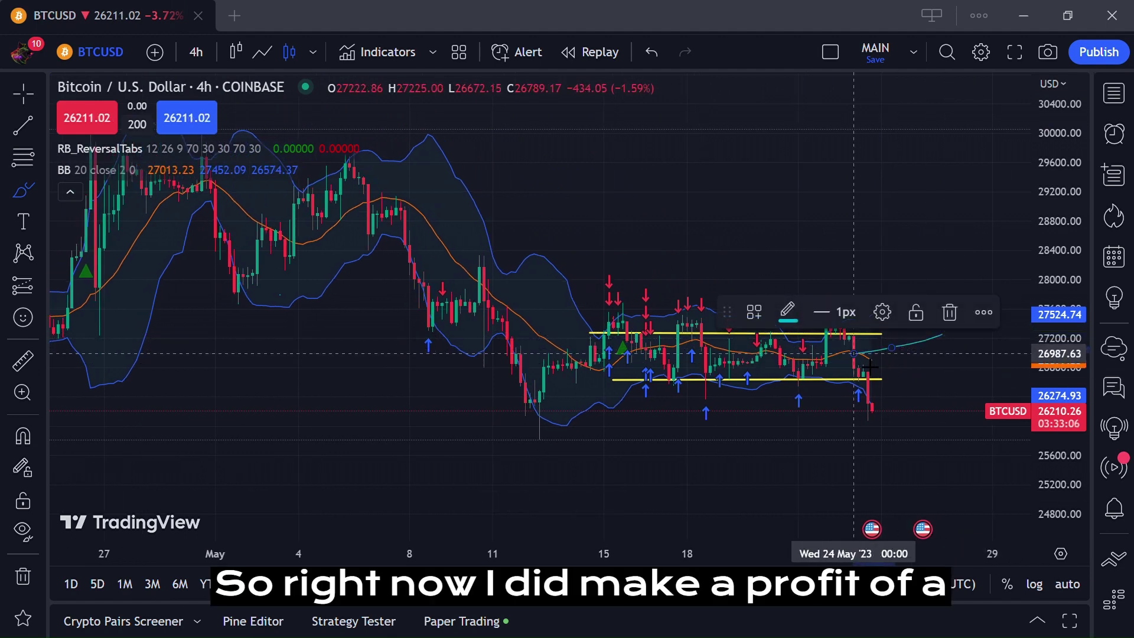
{"action": "key", "text": "ctrl+z"}
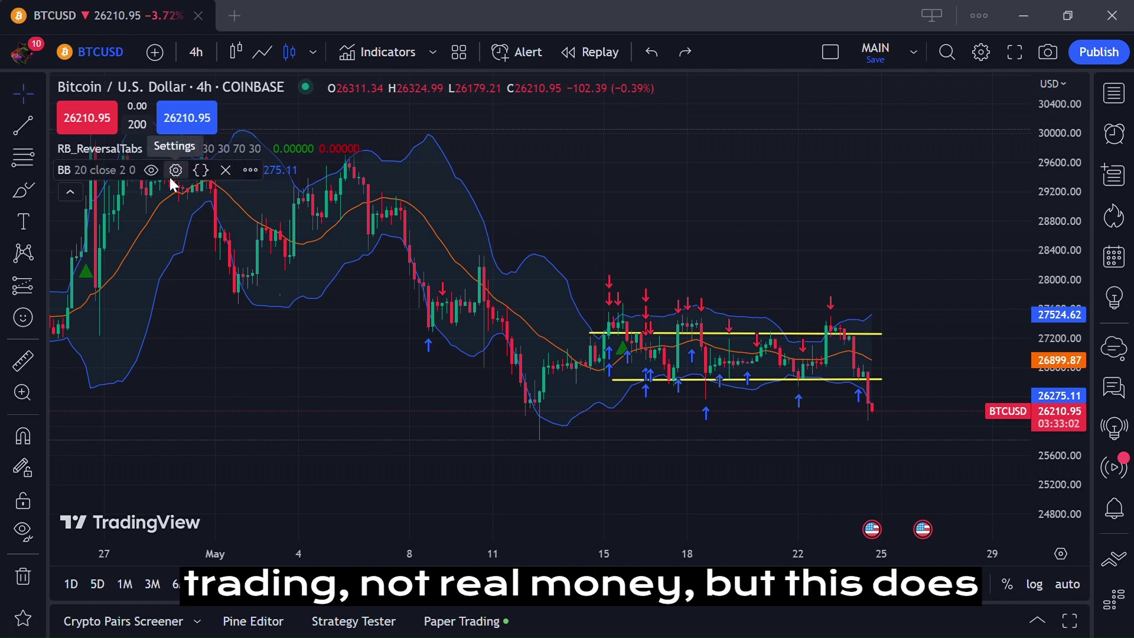
- Open the paper trading account history and examine the latest Bitcoin breakdown below the lower yellow line
{"action": "left_click", "coordinate": [1036, 619]}
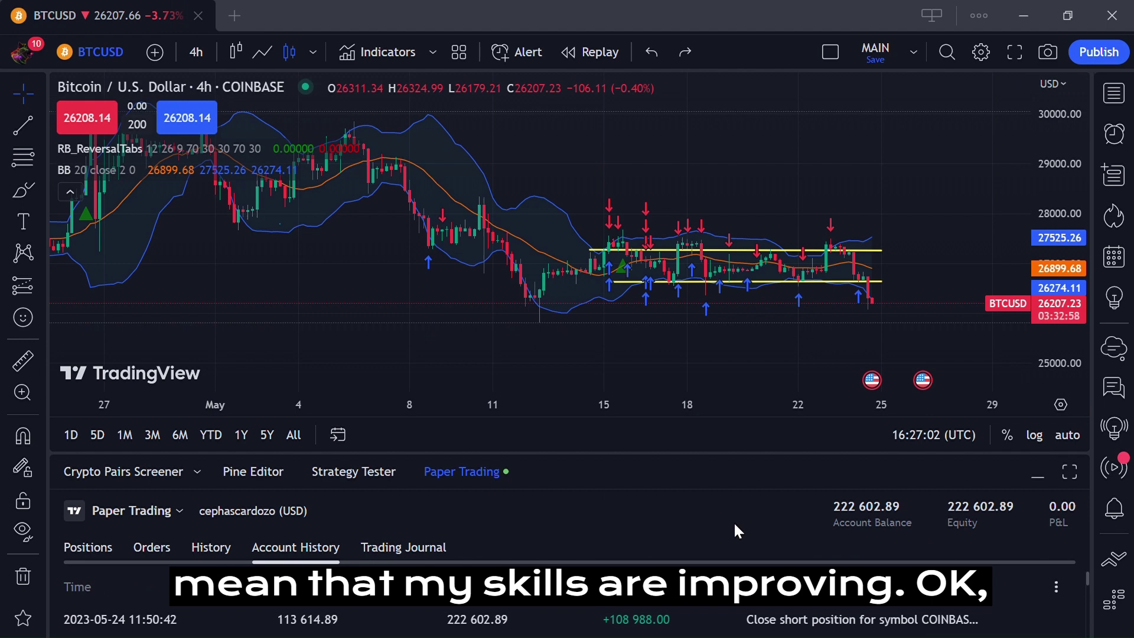
{"action": "left_click_drag", "start_coordinate": [1043, 263], "coordinate": [1075, 56]}
{"action": "left_click_drag", "start_coordinate": [963, 203], "coordinate": [716, 147]}
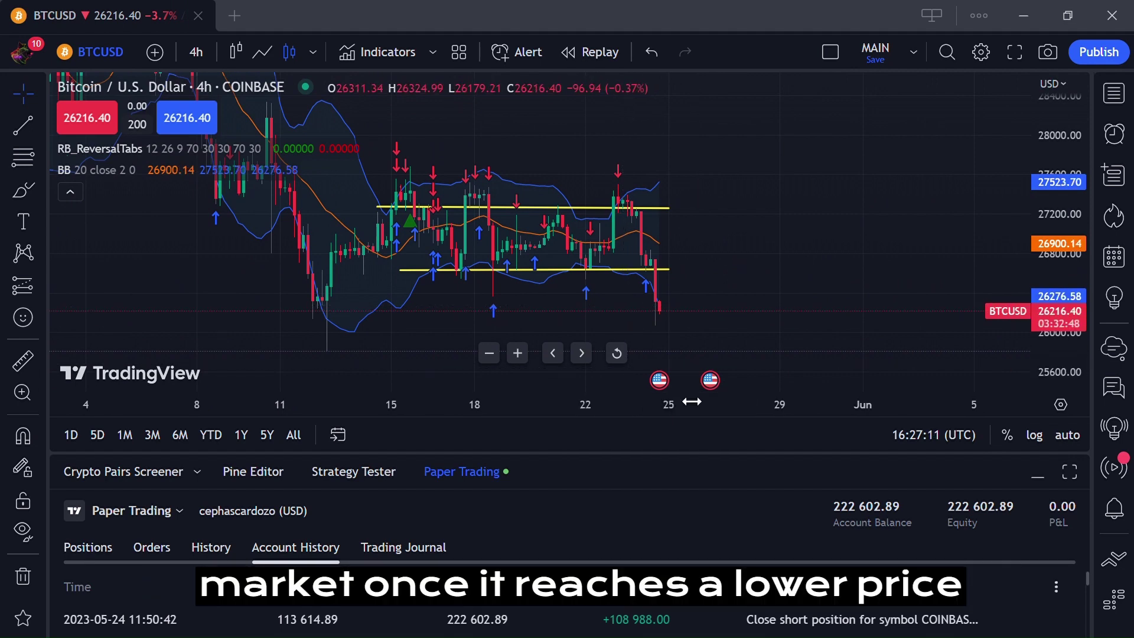
{"action": "left_click_drag", "start_coordinate": [688, 406], "coordinate": [526, 407]}
{"action": "left_click_drag", "start_coordinate": [726, 218], "coordinate": [914, 181]}
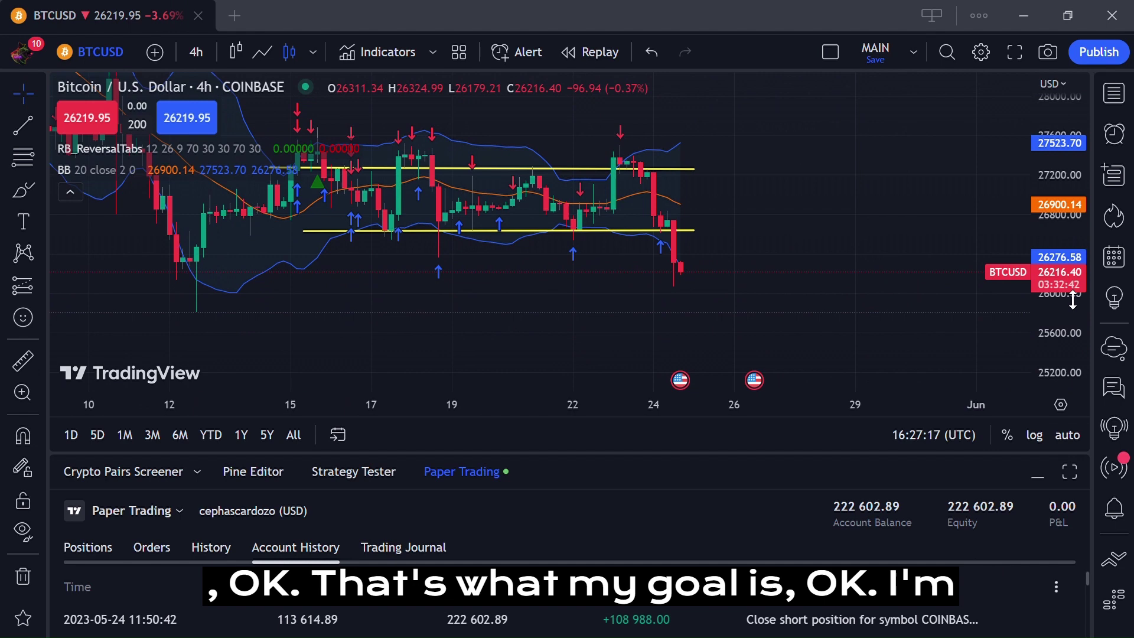
{"action": "left_click_drag", "start_coordinate": [1073, 302], "coordinate": [1083, 184]}
{"action": "left_click_drag", "start_coordinate": [946, 223], "coordinate": [1012, 333]}
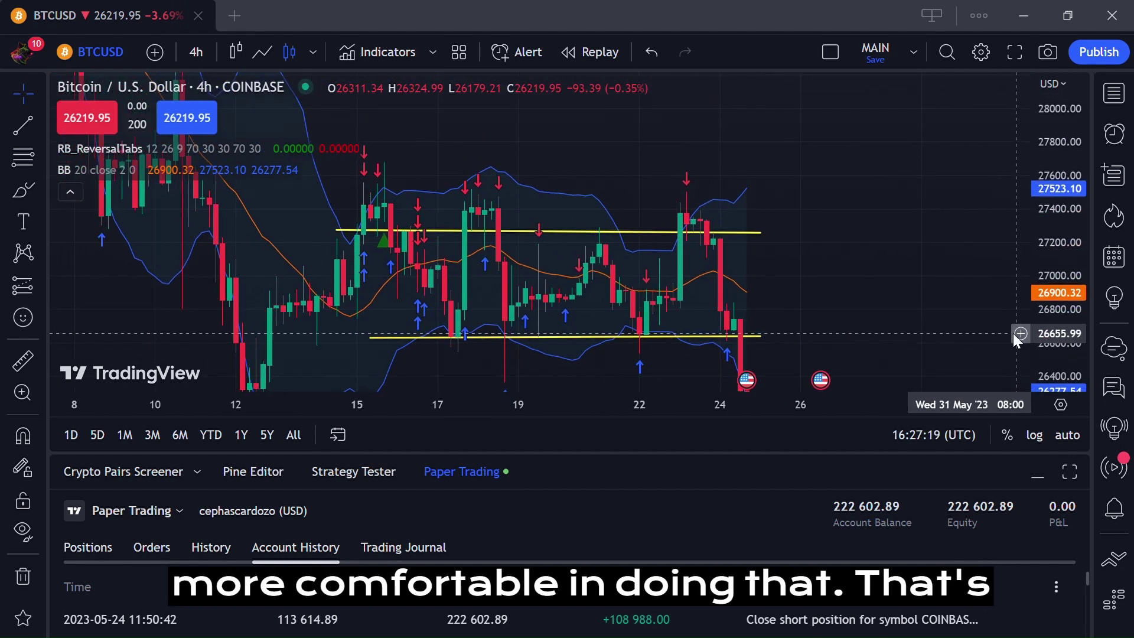
{"action": "left_click_drag", "start_coordinate": [978, 230], "coordinate": [974, 176]}
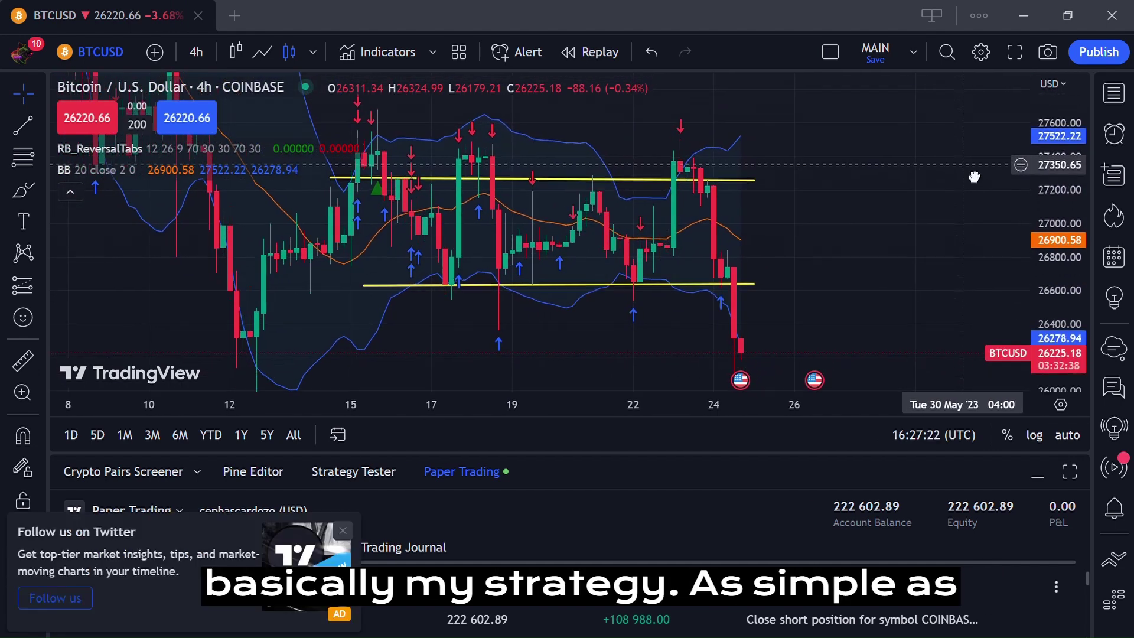